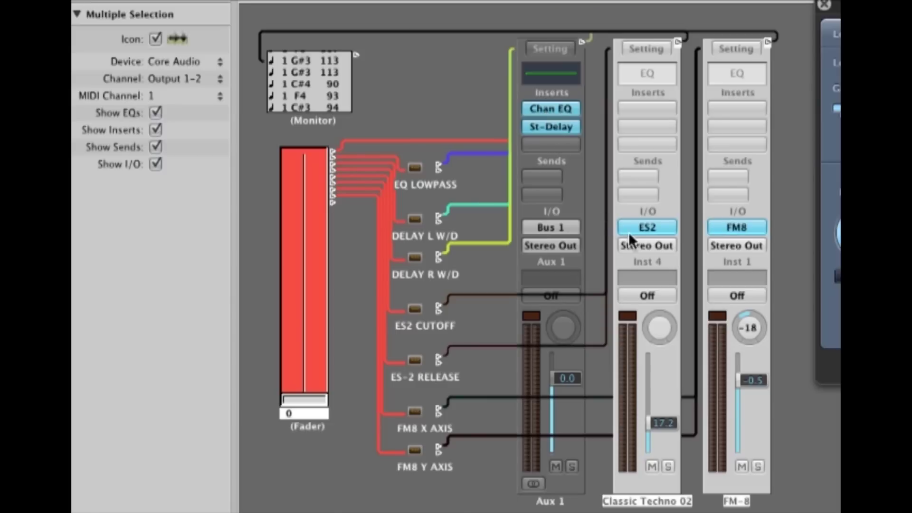
Step: Select the Fader object to show its Fader output, Control 7 channel 1, 0–127 settings
click(306, 423)
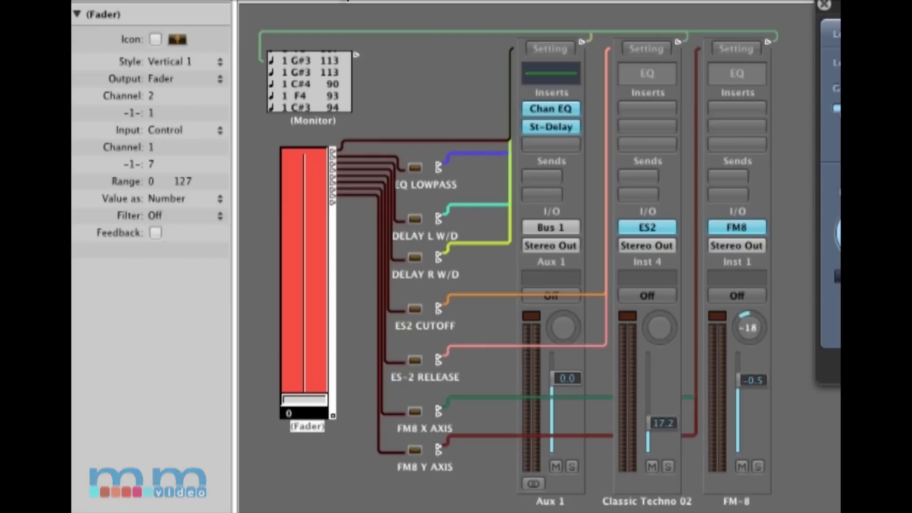
Step: Leave the Fader's output type on Fader and raise the Aux 1 Channel EQ window into view
right_click(322, 413)
click(165, 99)
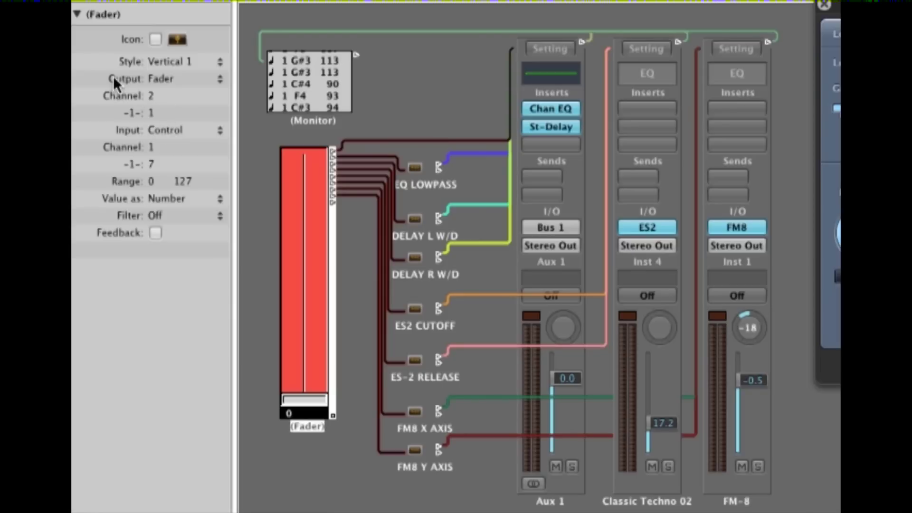
click(176, 78)
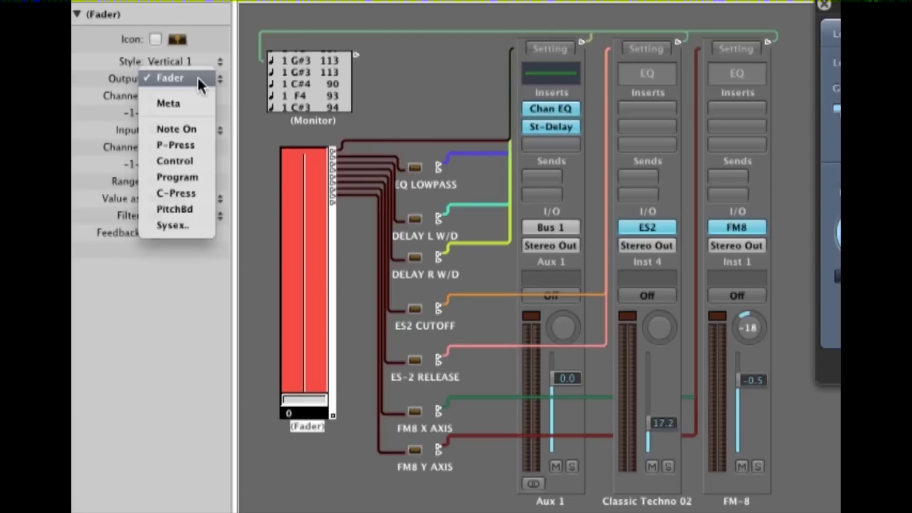
click(197, 77)
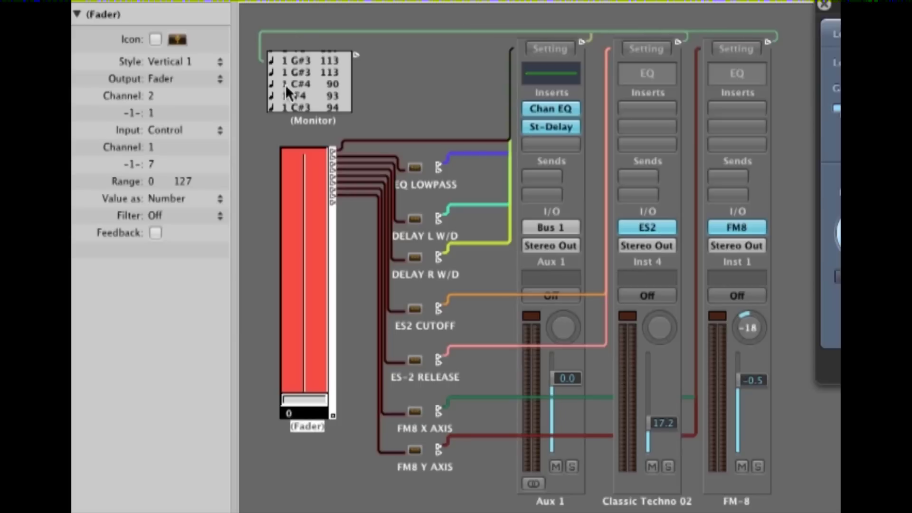
drag(404, 511, 403, 239)
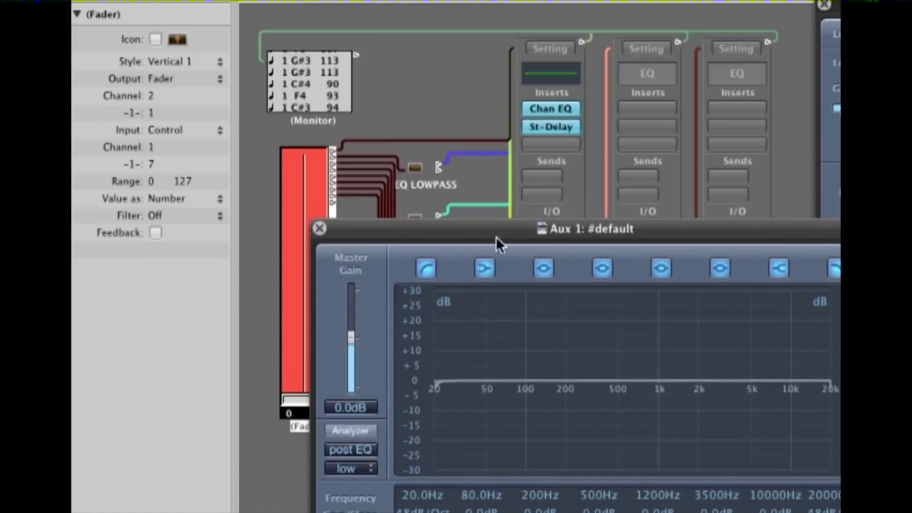
Step: Nudge the Aux 1 EQ low-cut frequency up and back, leaving it at 21.0Hz
mouse_move(407, 495)
mouse_down()
mouse_move(407, 449)
mouse_move(406, 501)
mouse_up()
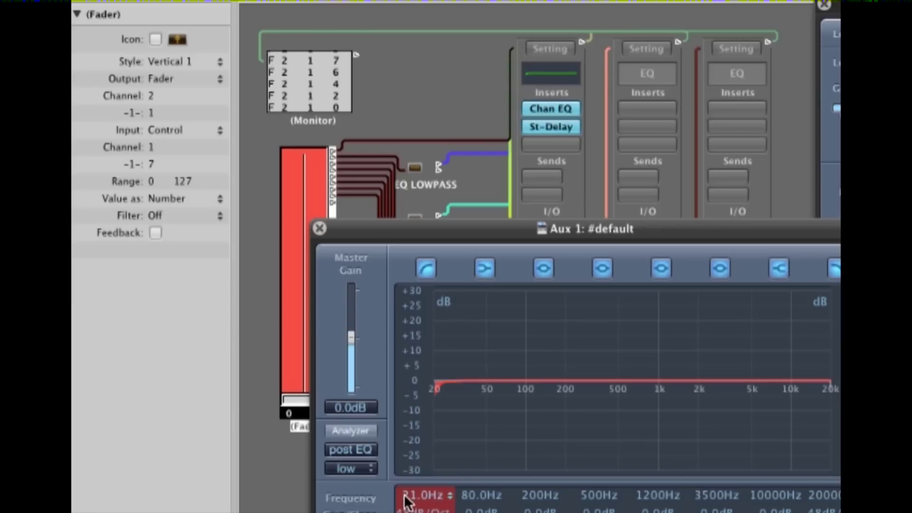
drag(407, 501, 407, 500)
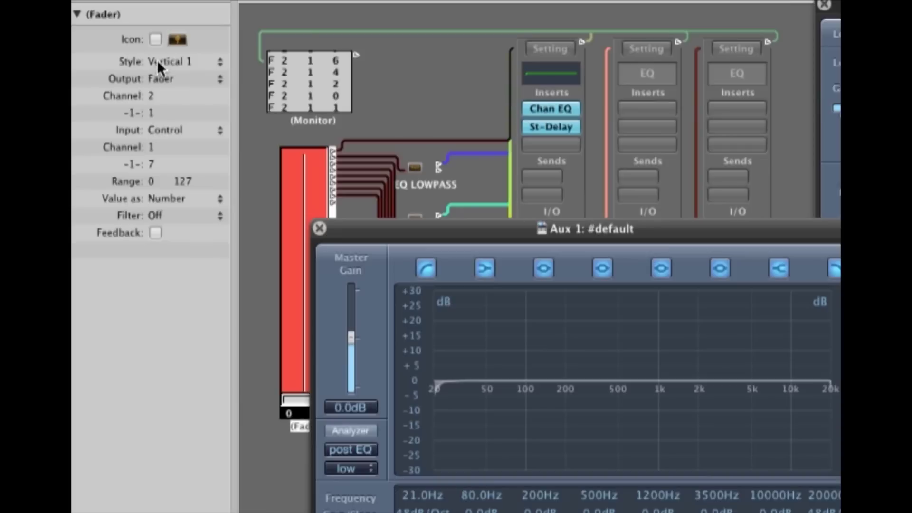
double_click(416, 167)
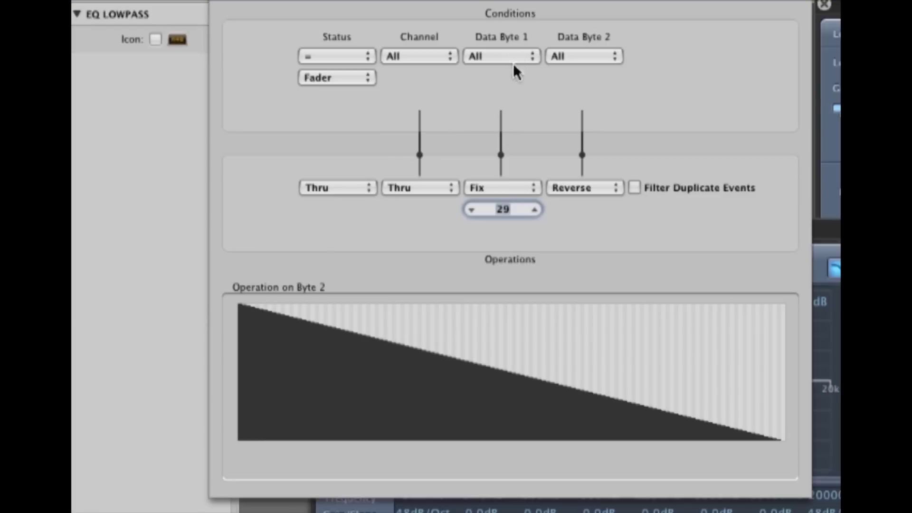
click(592, 186)
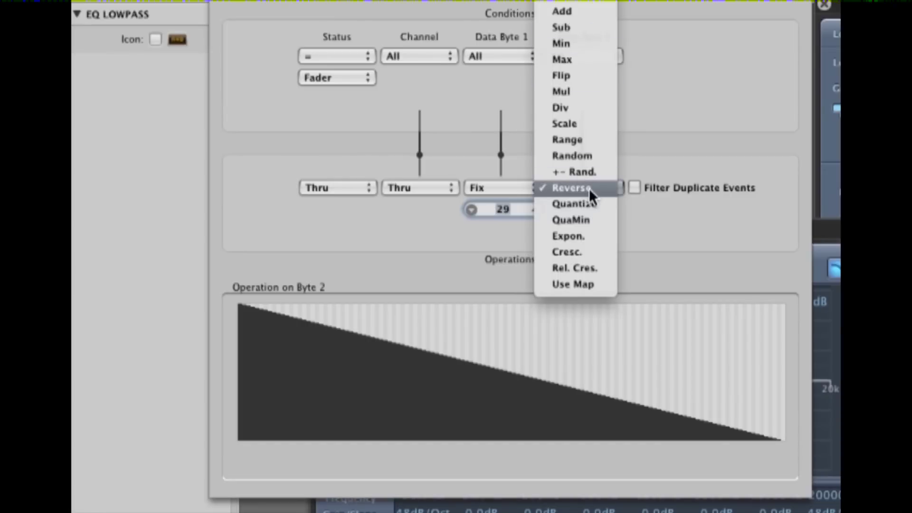
click(589, 189)
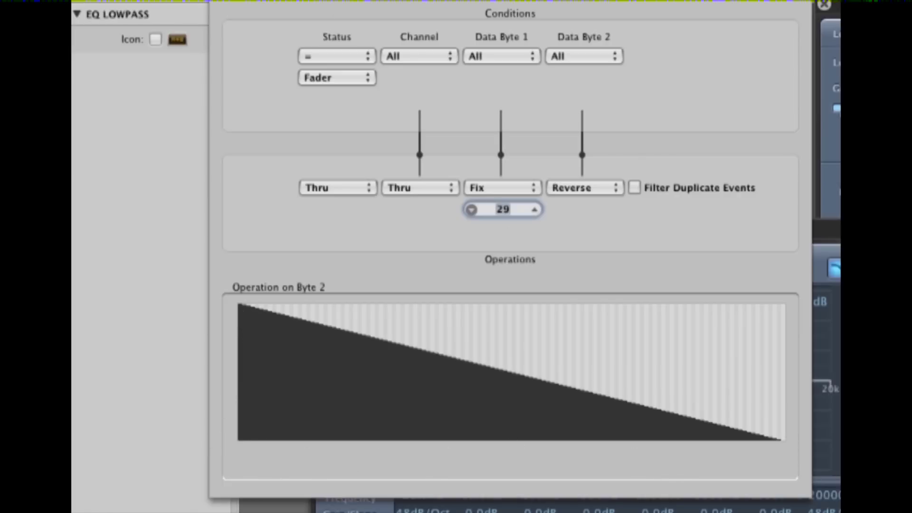
key(super+w)
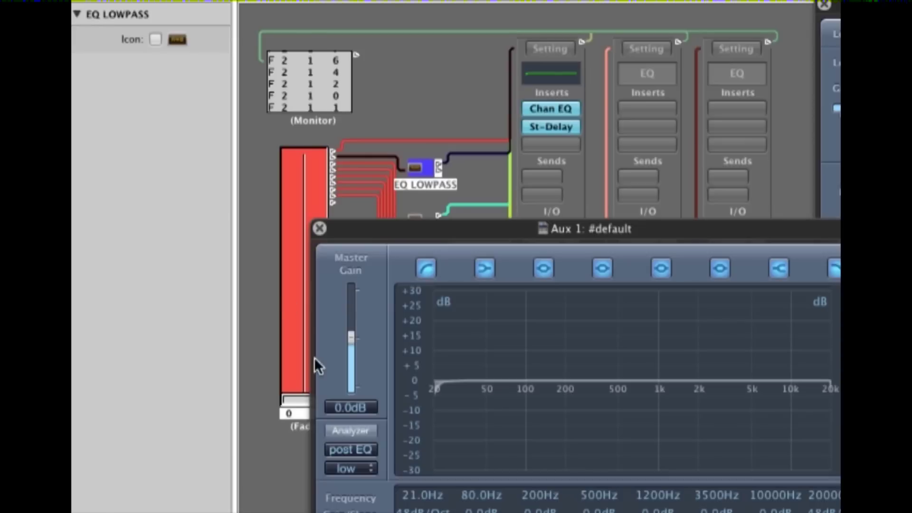
Step: Test the fader's EQ lowpass sweep, then lower the EQ window to reveal the DELAY and ES2 objects
mouse_move(292, 399)
mouse_down()
mouse_move(292, 287)
mouse_move(291, 400)
mouse_up()
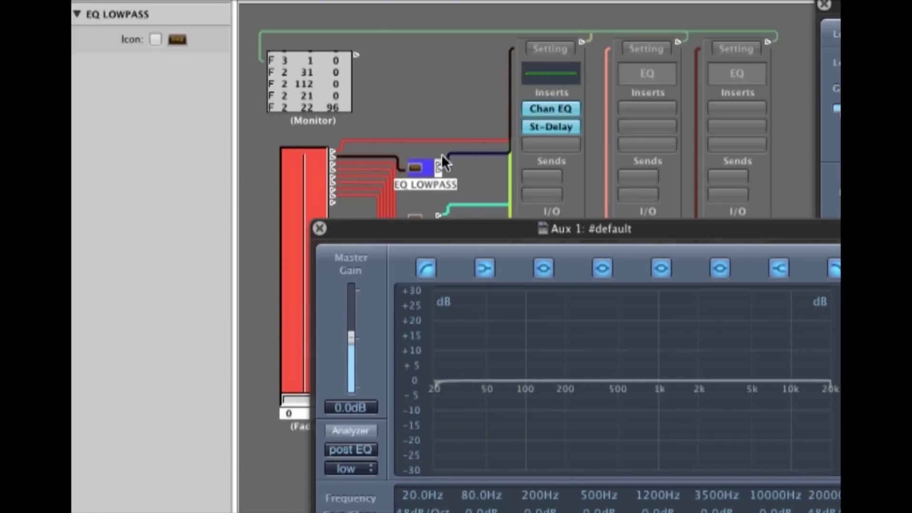
drag(391, 234, 385, 438)
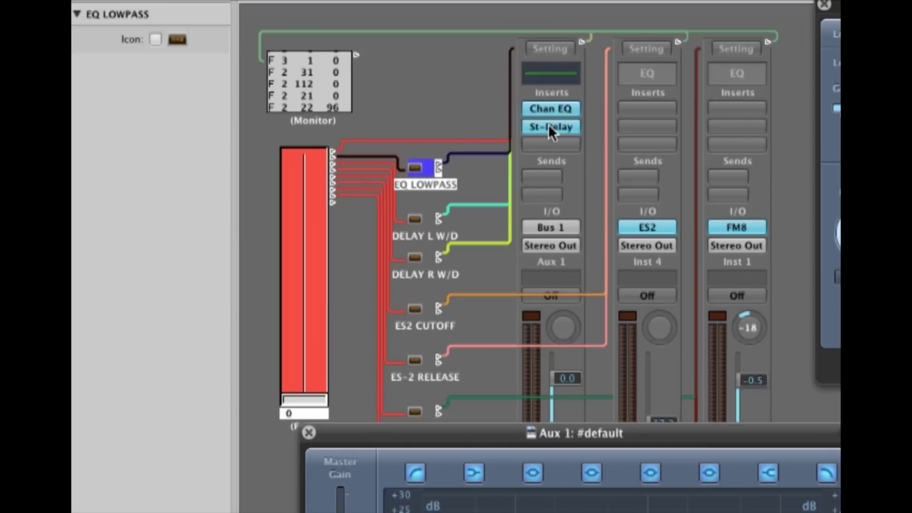
Step: Bring up the Aux 1 Stereo Delay window and raise its Left Output Mix to 64%
drag(840, 6, 752, 60)
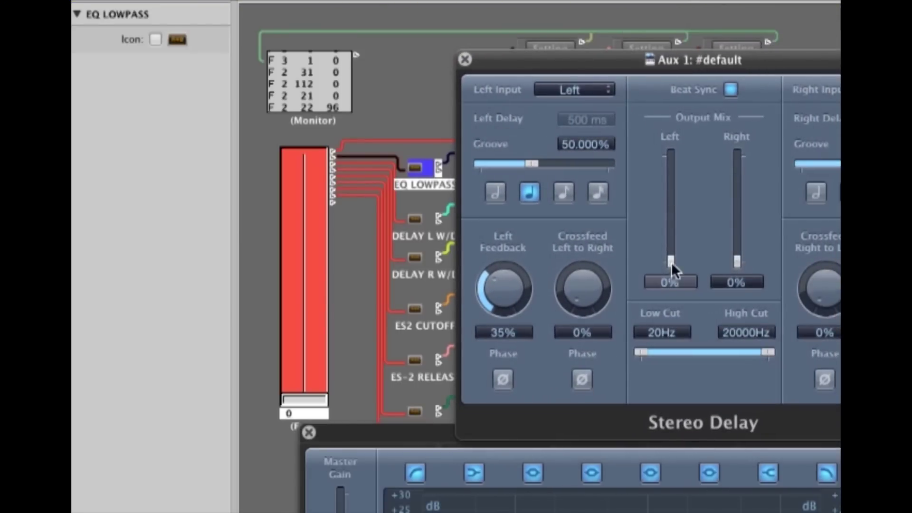
drag(671, 256, 672, 195)
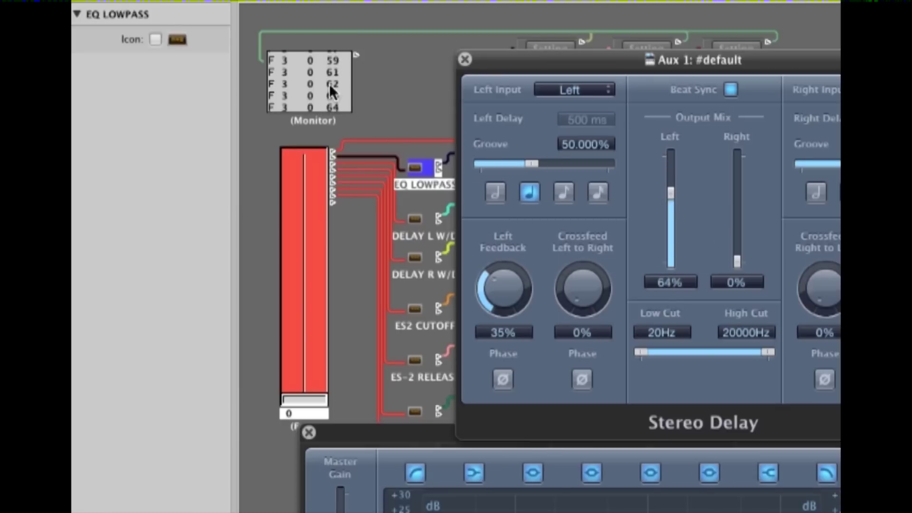
Step: Inspect the DELAY L W/D and DELAY R W/D transformers, then close the Stereo Delay and EQ windows
double_click(415, 218)
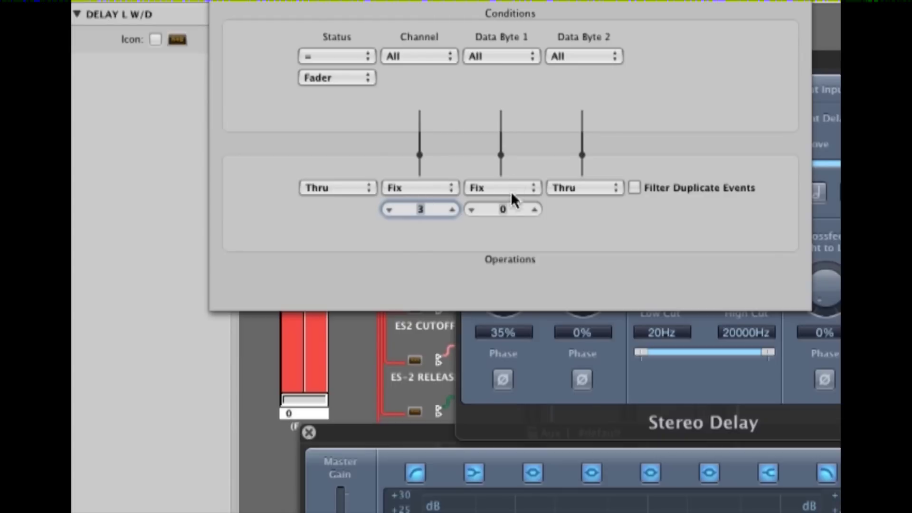
key(super+w)
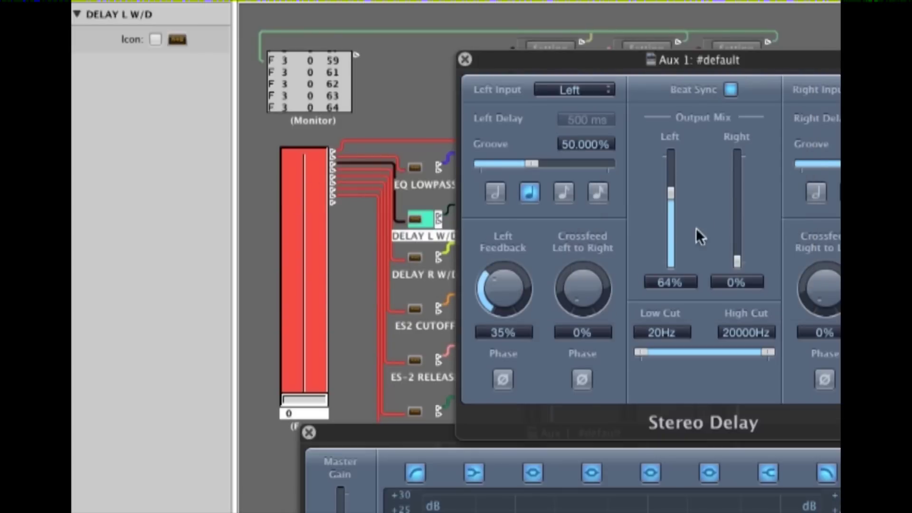
double_click(424, 258)
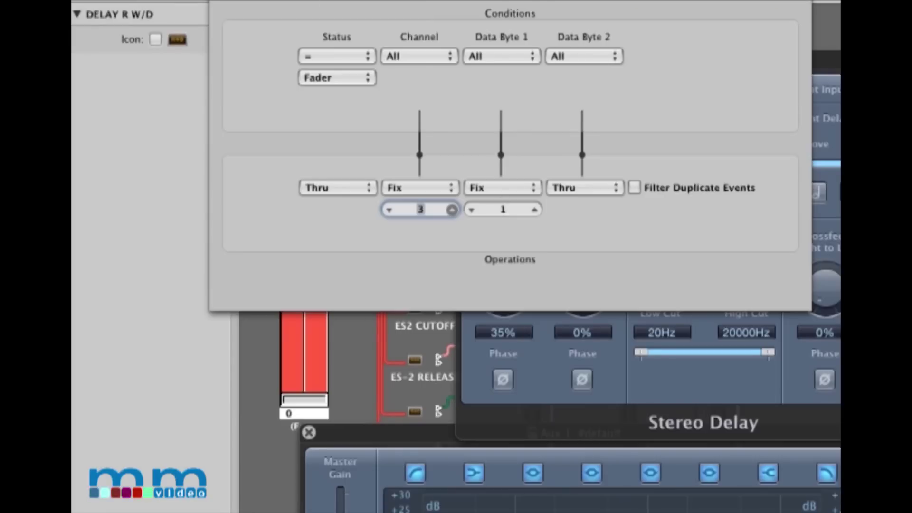
key(super+w)
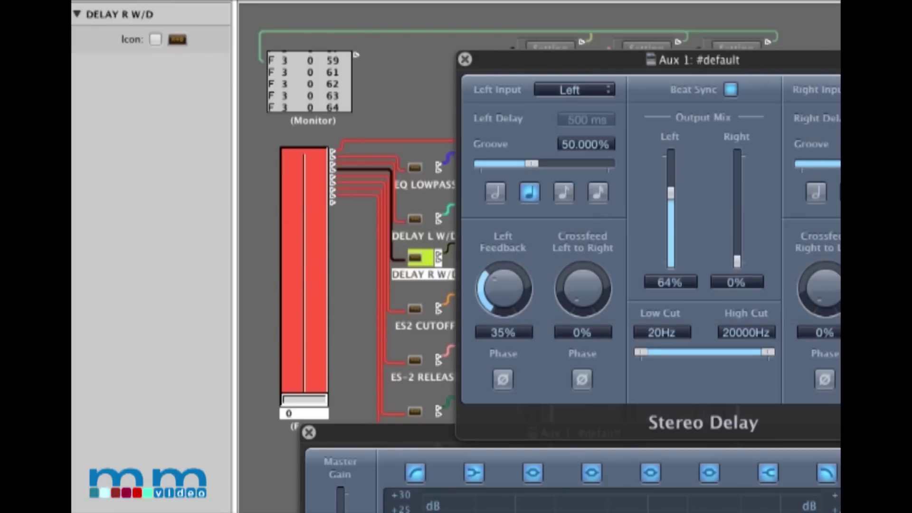
click(465, 59)
key(super+w)
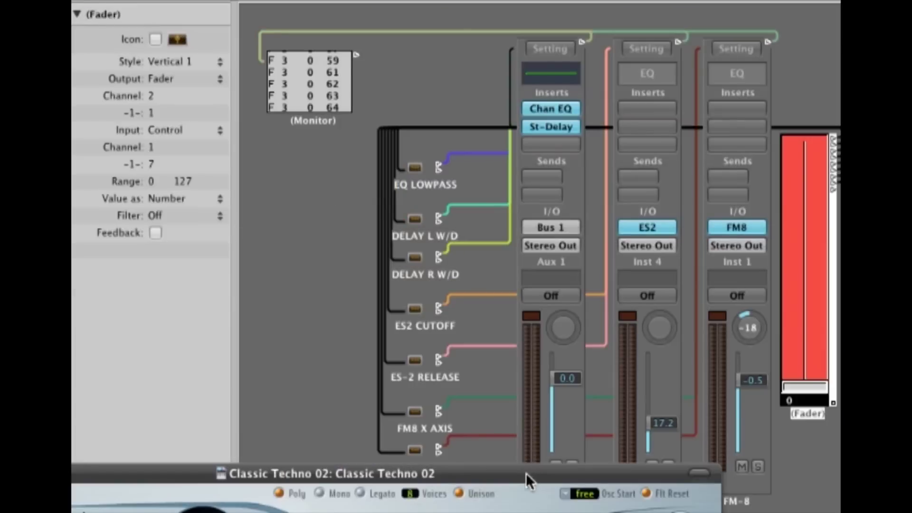
Step: Bring the Classic Techno 02 ES2 into view and sweep the fader to test cutoff and Env 3 release
drag(526, 472, 566, 20)
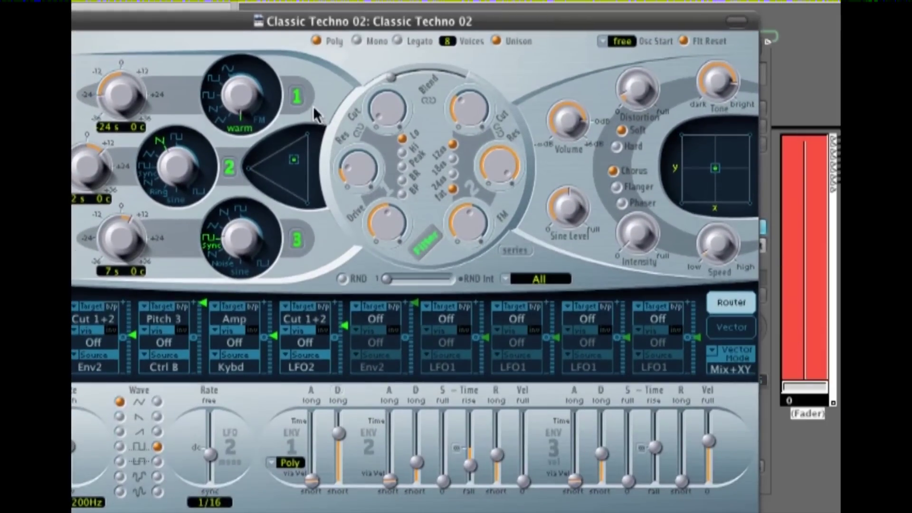
drag(795, 375, 804, 397)
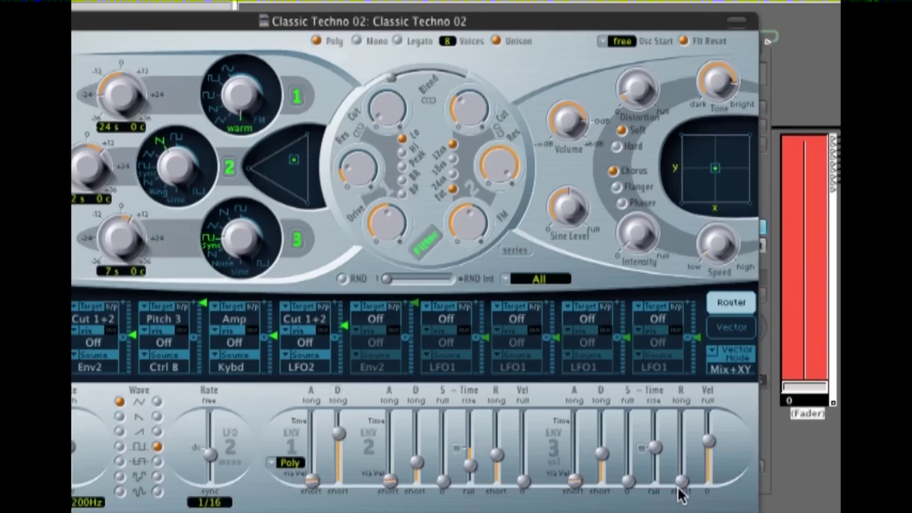
mouse_move(806, 379)
mouse_down()
mouse_move(805, 248)
mouse_move(806, 387)
mouse_up()
Step: Open FM-8 Muted Guitar and move its Morph point around the X/Y pad to preview timbres
click(767, 42)
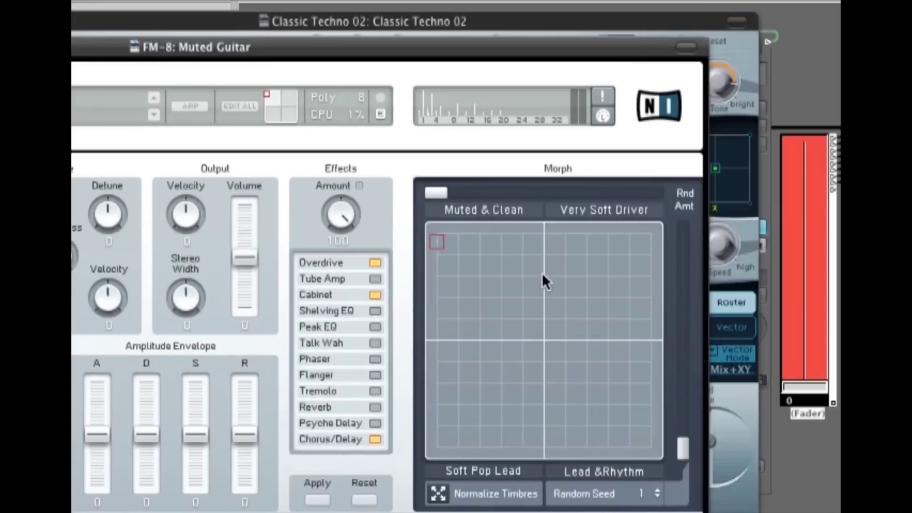
mouse_move(436, 242)
mouse_down()
mouse_move(512, 316)
mouse_move(597, 378)
mouse_move(548, 360)
mouse_move(435, 233)
mouse_up()
mouse_move(427, 227)
mouse_down()
mouse_move(509, 324)
mouse_move(545, 342)
mouse_up()
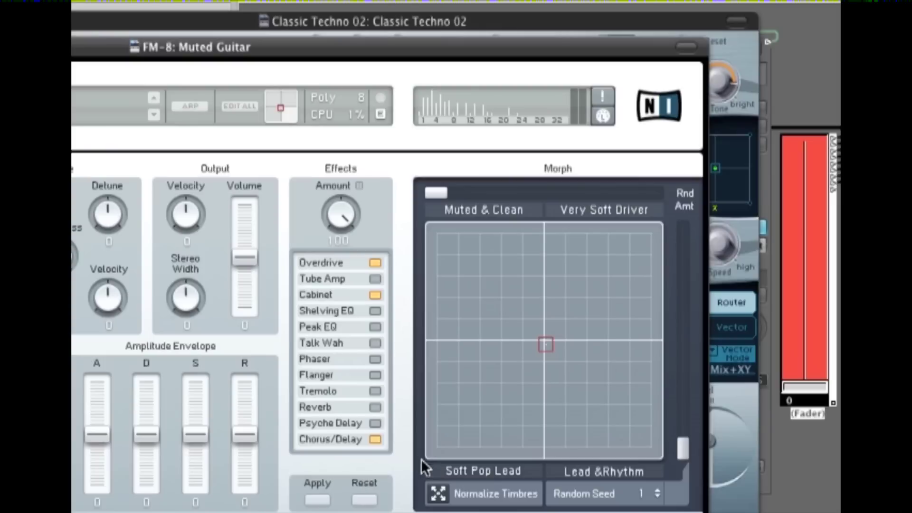
mouse_move(543, 344)
mouse_down()
mouse_move(449, 258)
mouse_move(414, 206)
mouse_up()
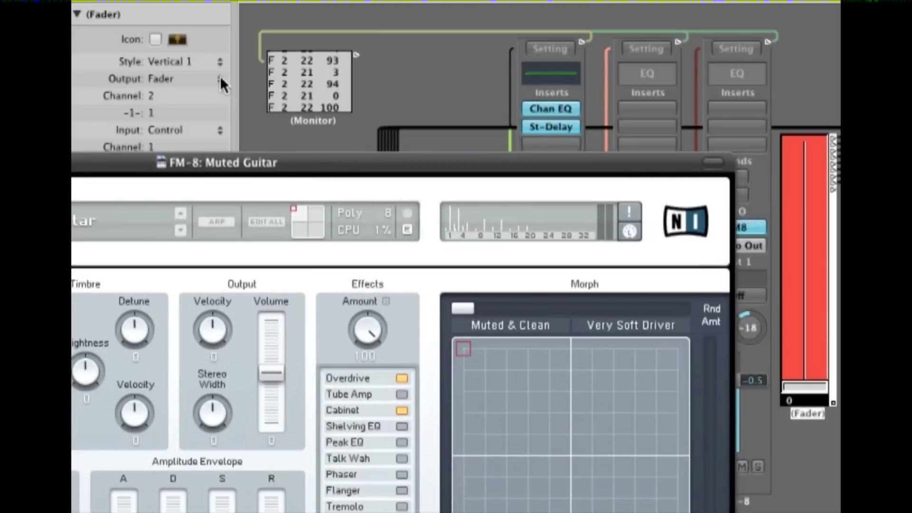
mouse_move(462, 354)
mouse_down()
mouse_move(457, 461)
mouse_move(434, 333)
mouse_up()
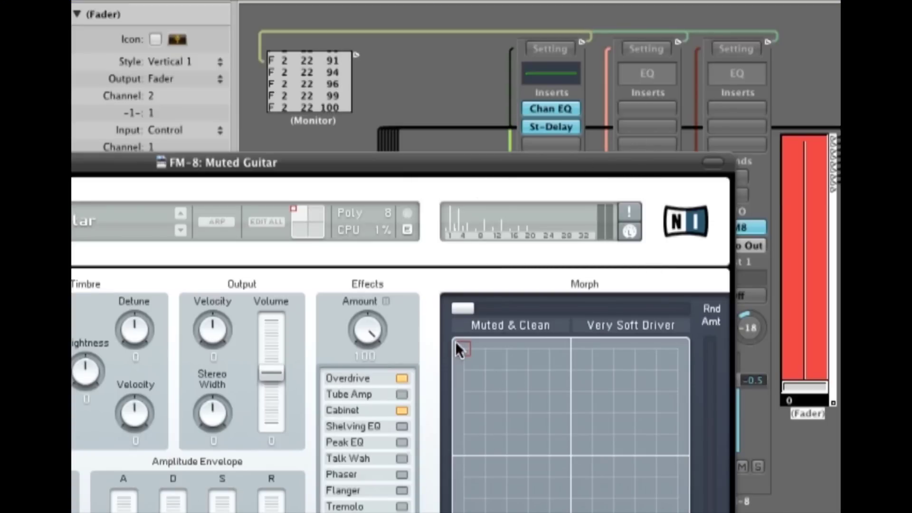
Step: Drive the FM-8 morph point with the fader, then close FM-8 and select FM8 X AXIS
mouse_move(808, 395)
mouse_down()
mouse_move(807, 207)
mouse_move(808, 394)
mouse_up()
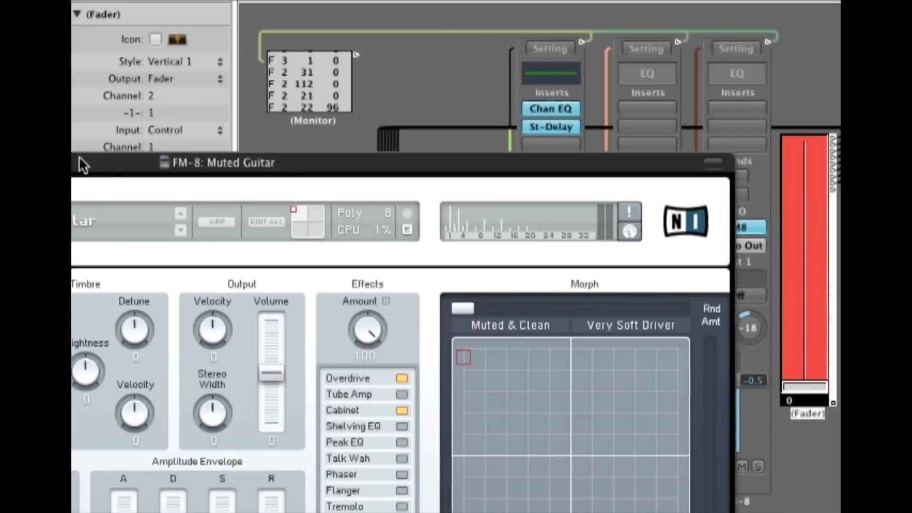
click(74, 163)
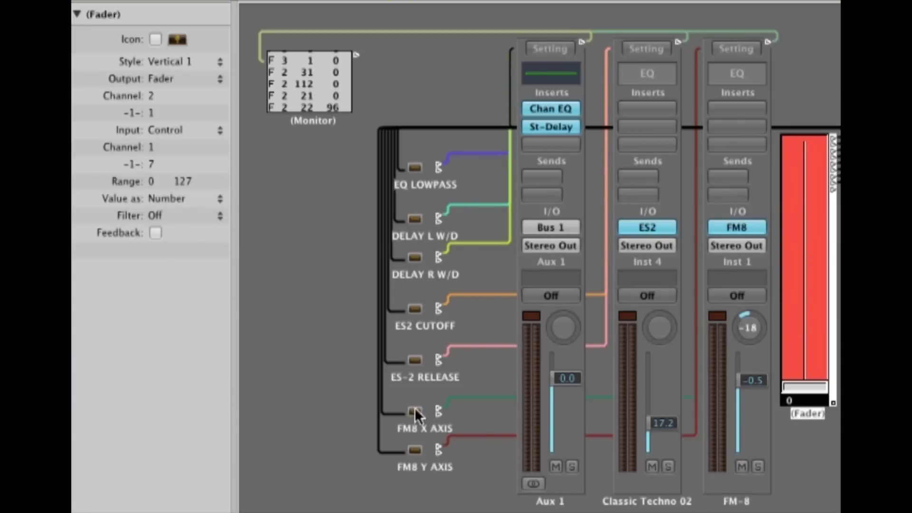
click(420, 414)
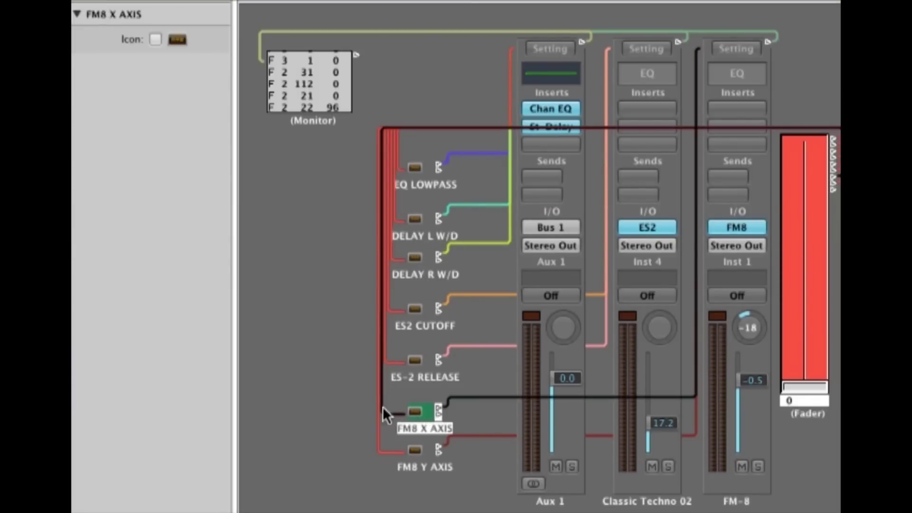
Step: Set the FM8 X AXIS transformer's Data Byte 2 divide value to 1.4481, then open FM8 Y AXIS
double_click(417, 412)
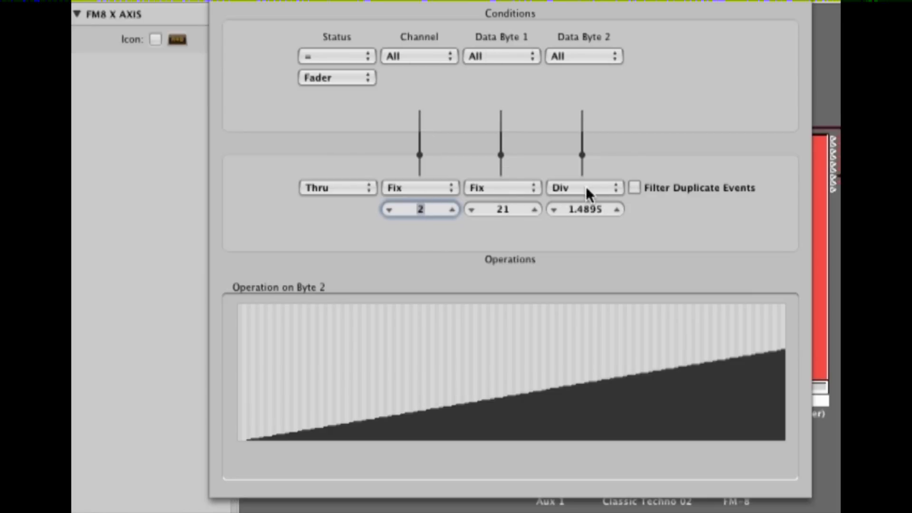
click(586, 201)
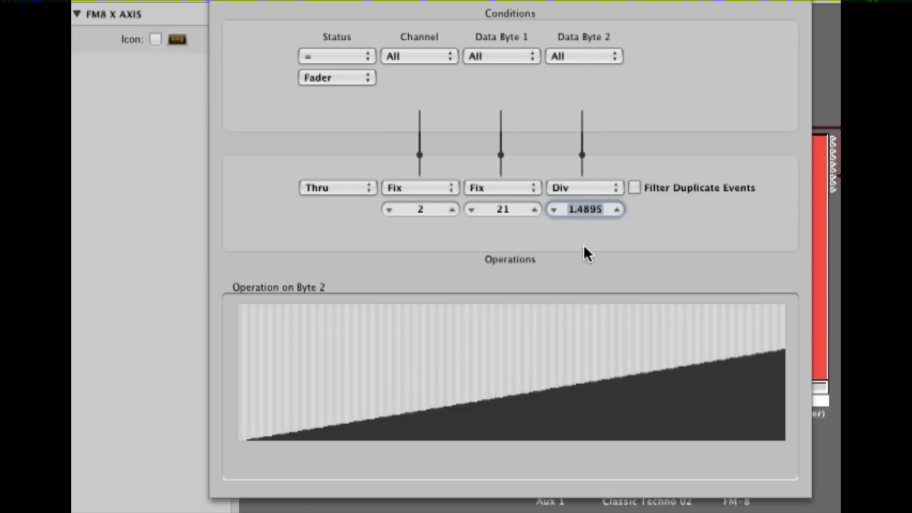
drag(585, 205, 586, 140)
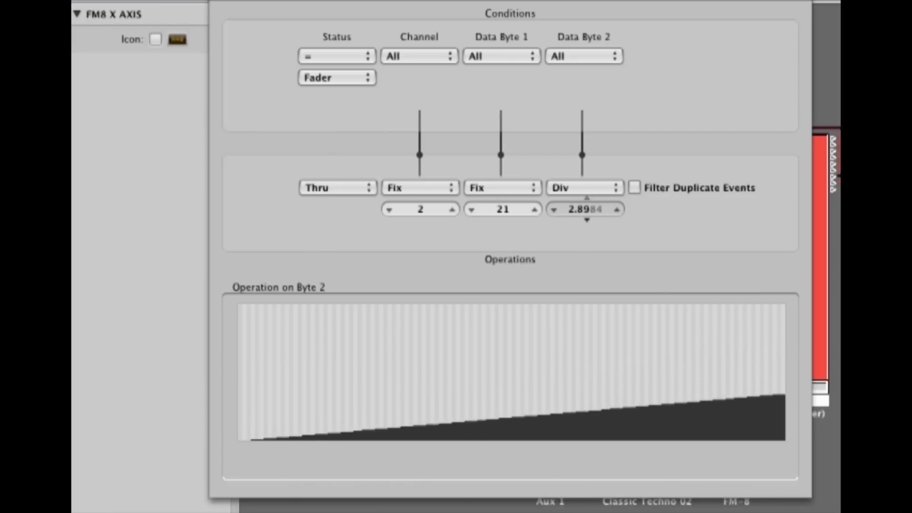
double_click(586, 209)
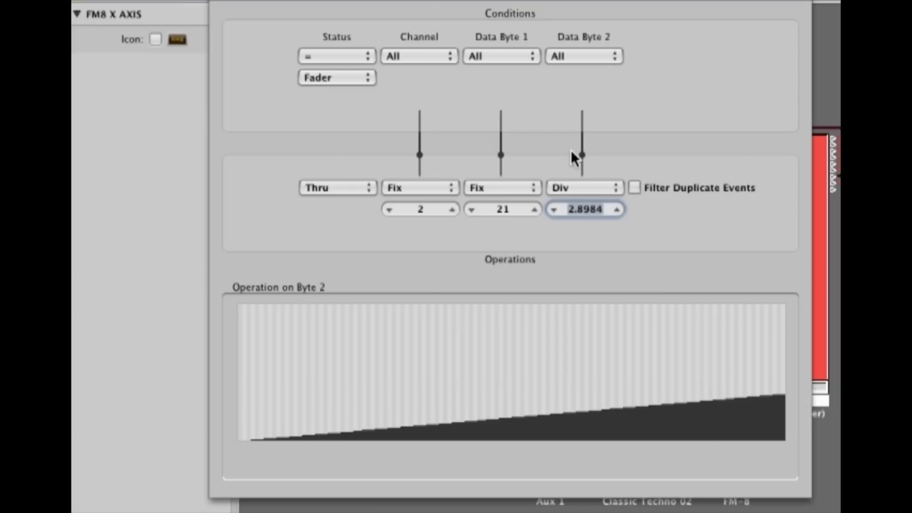
mouse_move(586, 207)
mouse_down()
mouse_move(586, 249)
mouse_move(587, 210)
mouse_up()
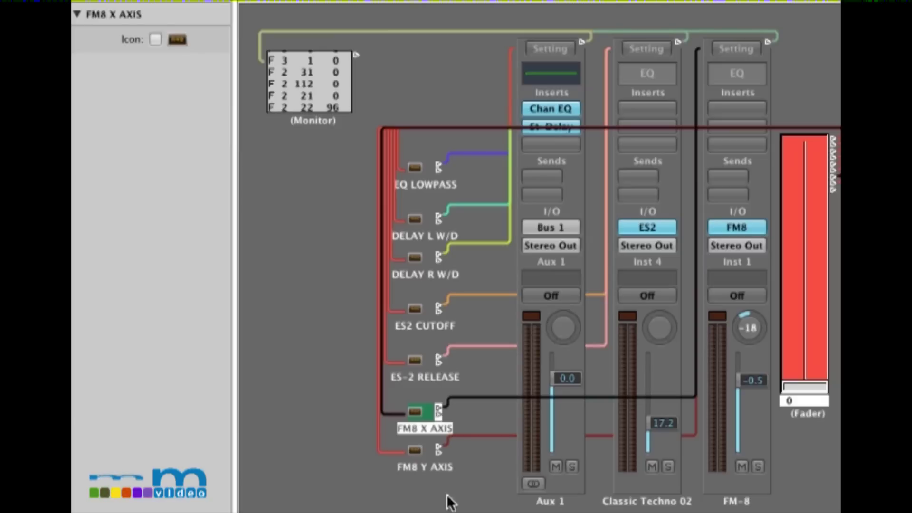
double_click(417, 447)
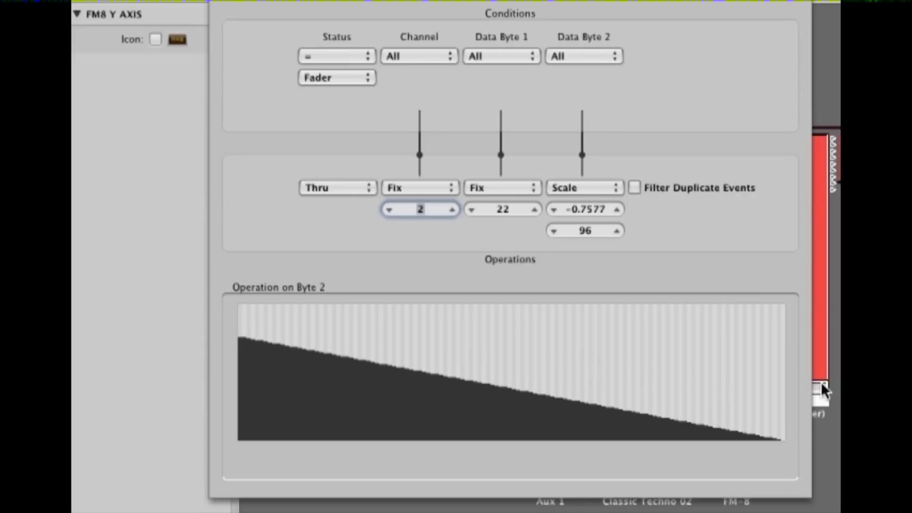
Step: Keep FM8 Y AXIS Data Byte 2 on Scale, with factor -0.6773 and offset 85
click(359, 371)
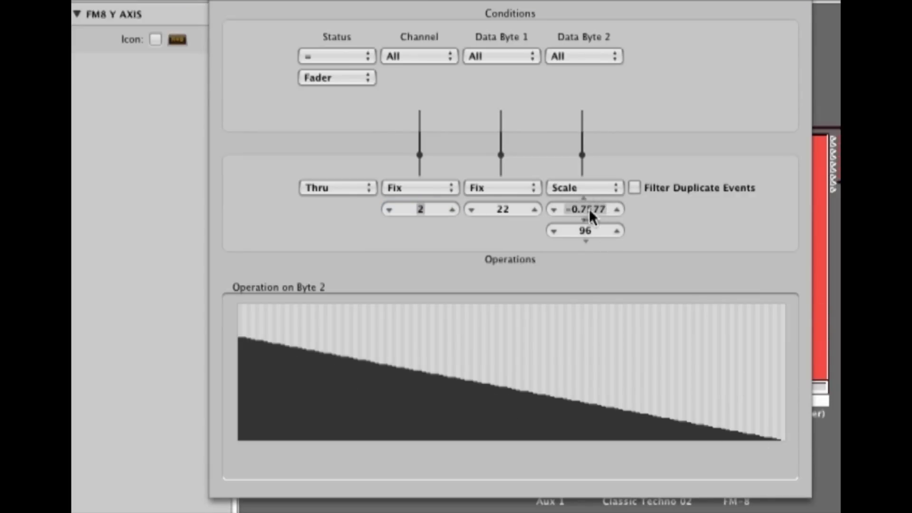
click(585, 186)
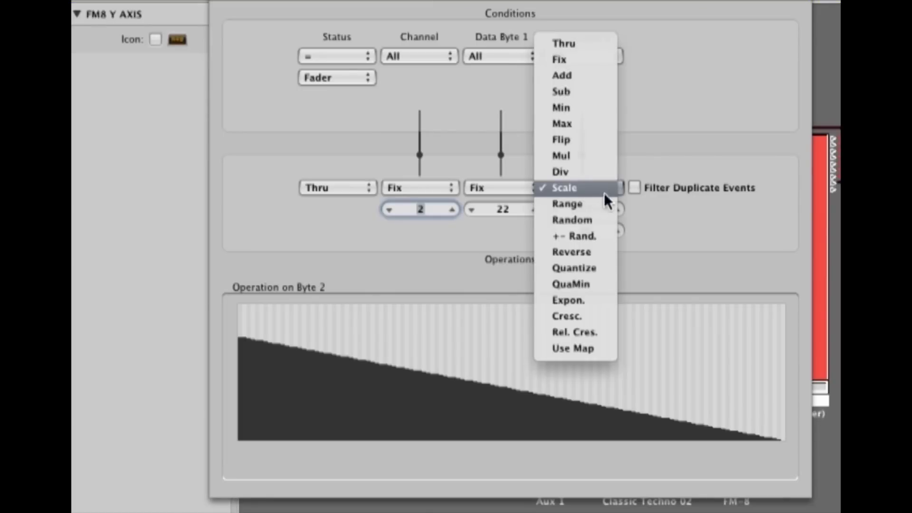
click(597, 188)
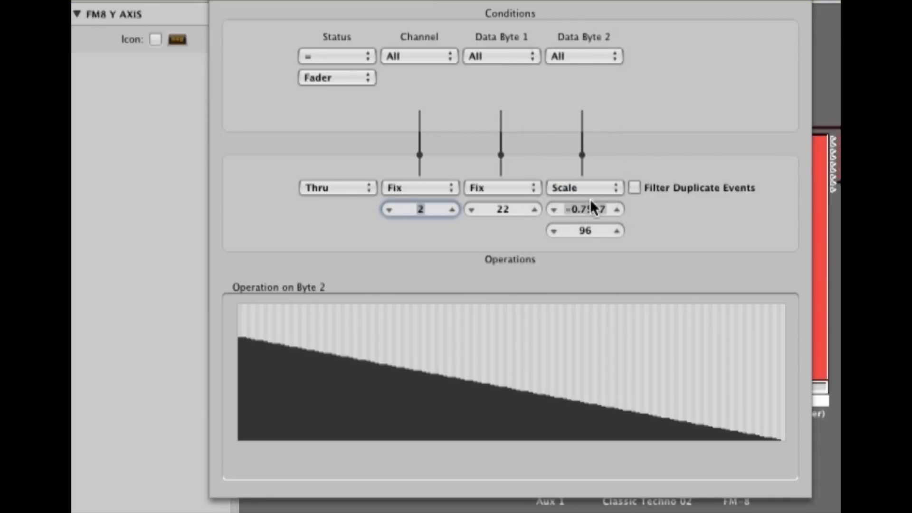
click(554, 209)
drag(590, 207, 590, 144)
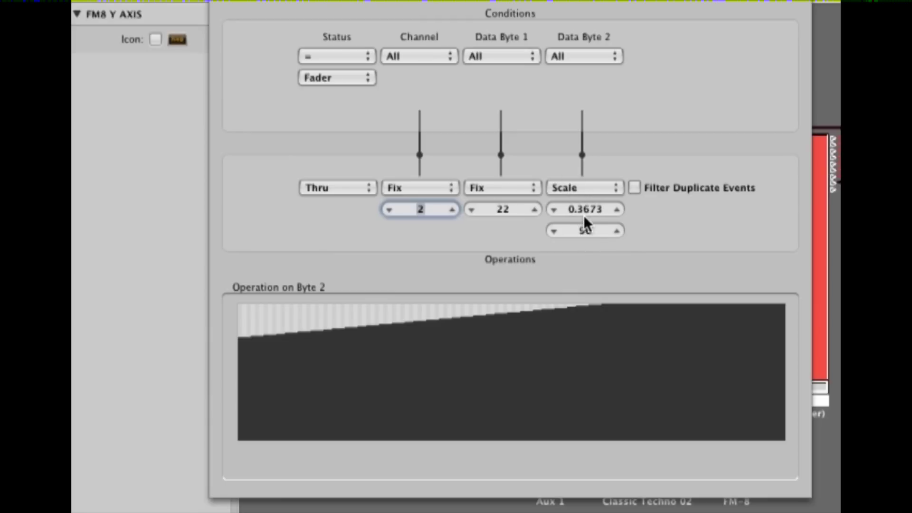
mouse_move(586, 231)
mouse_down()
mouse_move(586, 253)
mouse_move(586, 244)
mouse_up()
drag(574, 205, 593, 206)
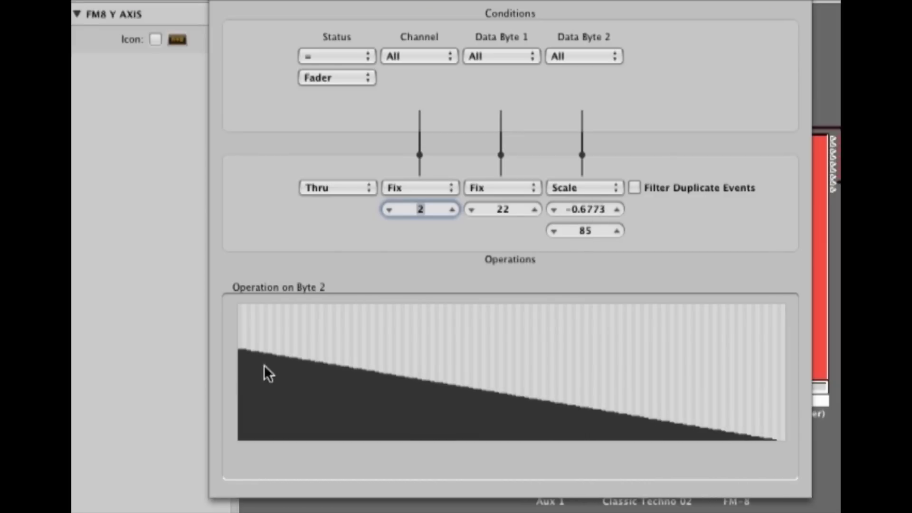